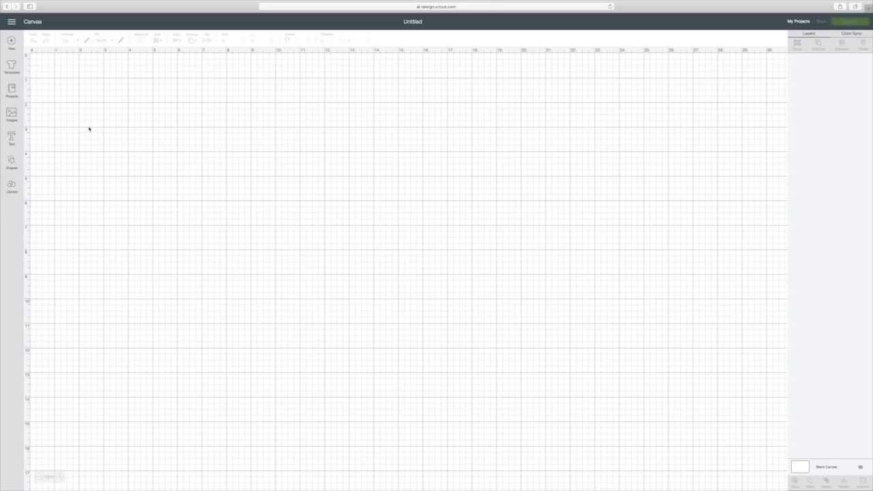
Search the image library for "French press" and insert the solid black French press coffee silhouette onto the canvas
left_click(12, 113)
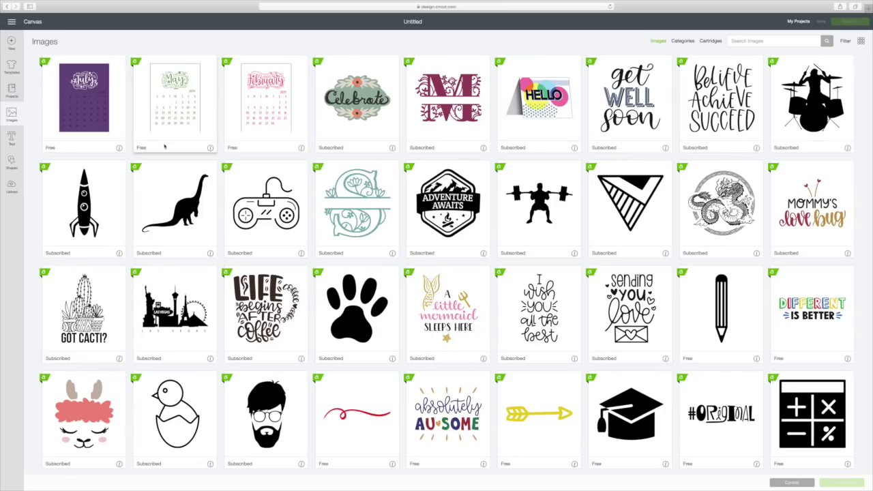
left_click(736, 42)
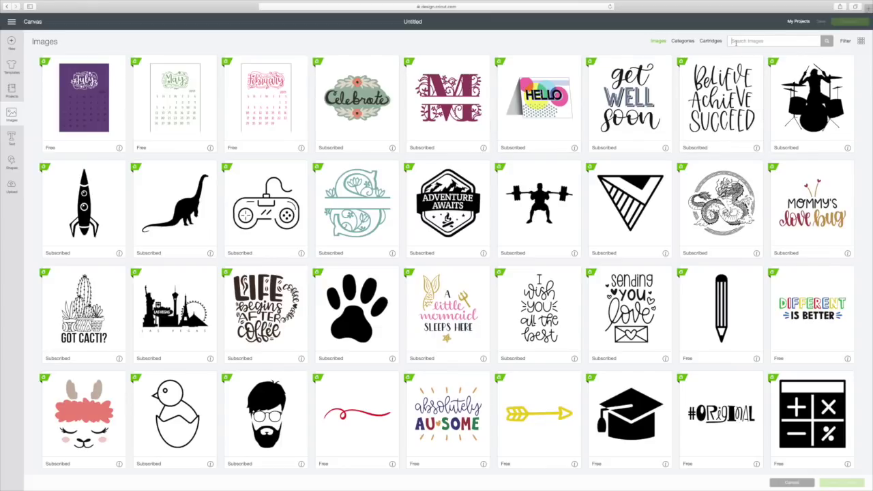
type("french press")
key("Return")
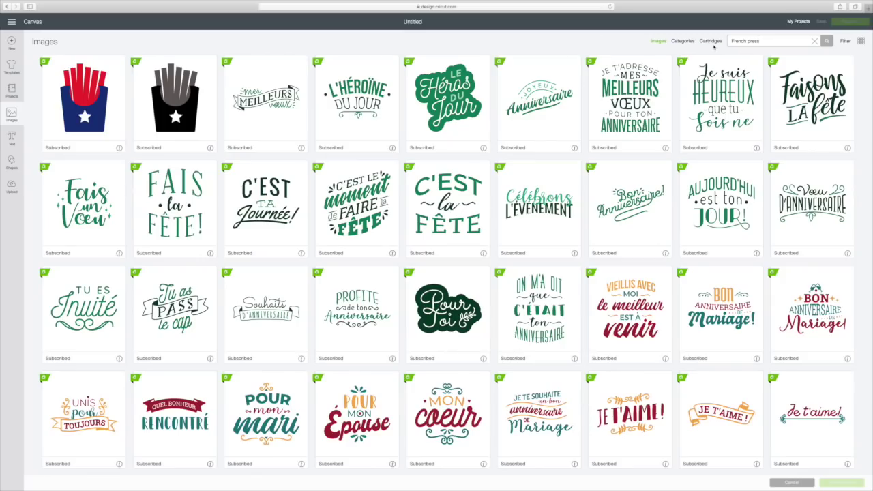
scroll(437, 259, "down", 5)
scroll(563, 151, "down", 15)
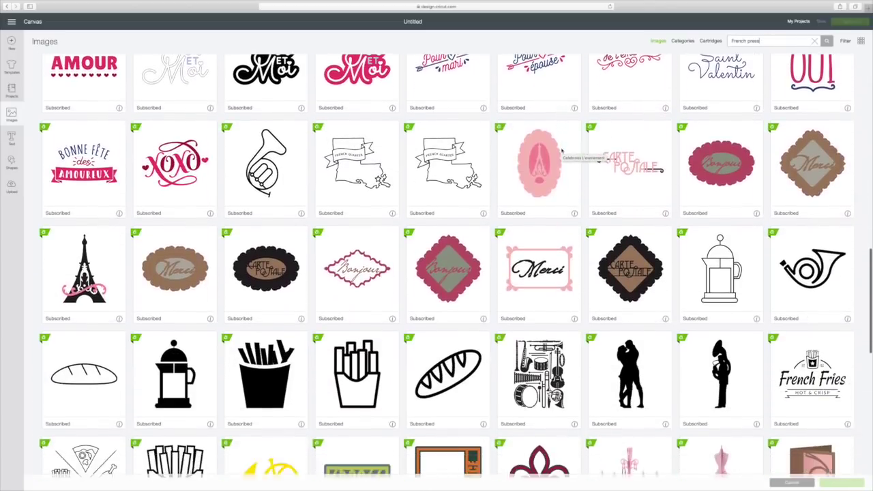
scroll(563, 151, "down", 2)
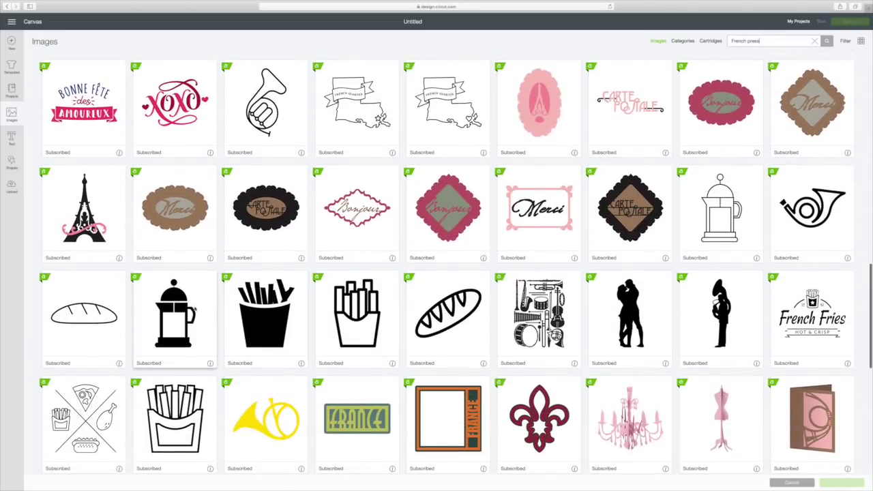
left_click(201, 298)
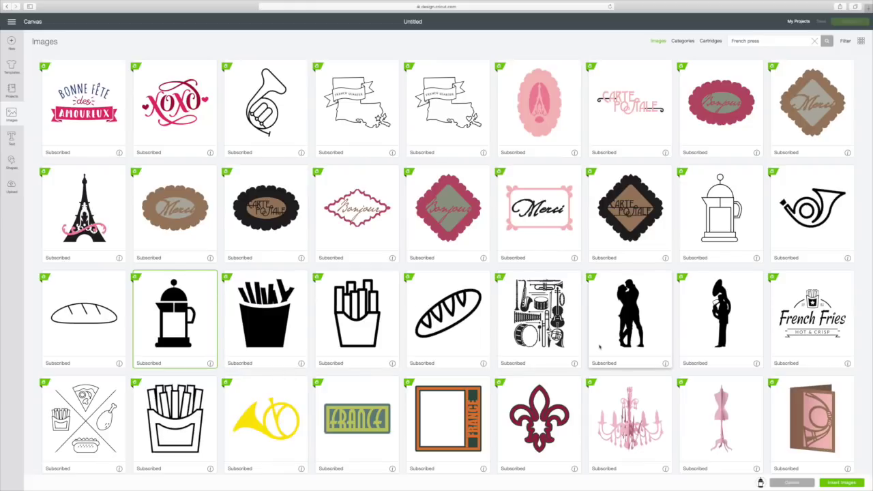
left_click(839, 483)
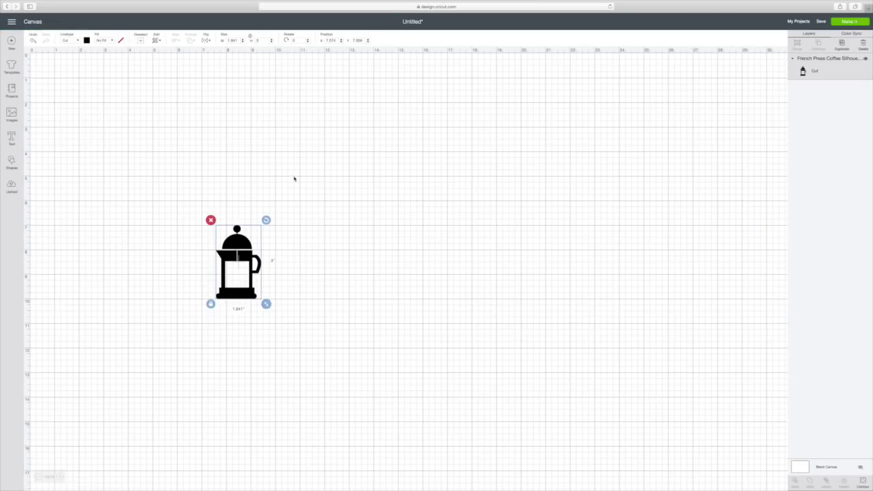
Enlarge the French press silhouette to about 4.3 by 7.0 inches and move it closer to the canvas origin
left_click_drag(267, 304, 362, 385)
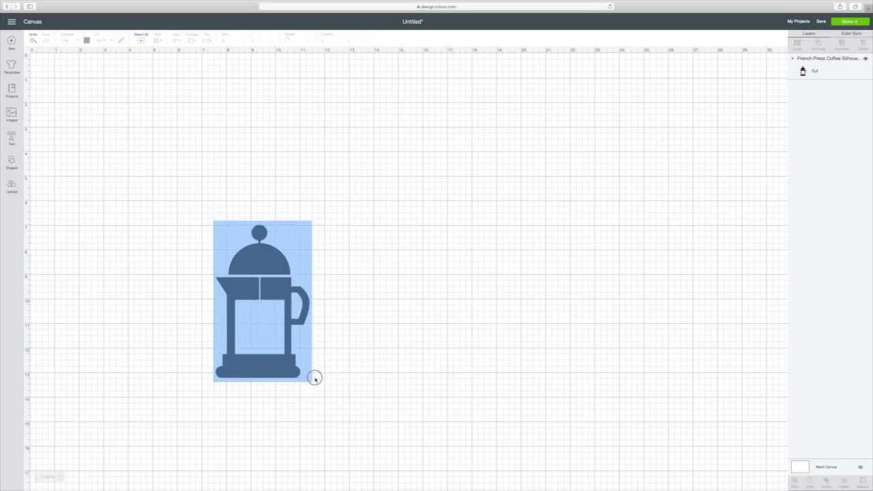
left_click_drag(314, 383, 296, 351)
left_click_drag(228, 235, 162, 139)
left_click_drag(228, 257, 260, 305)
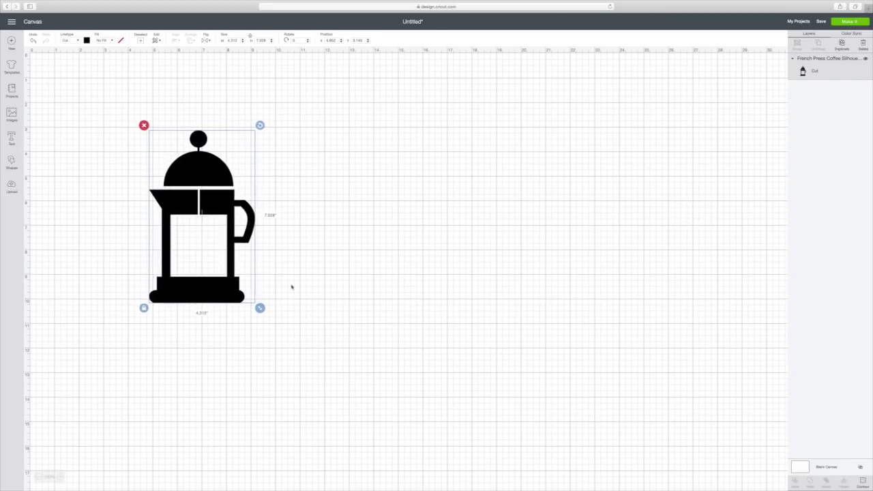
left_click(328, 195)
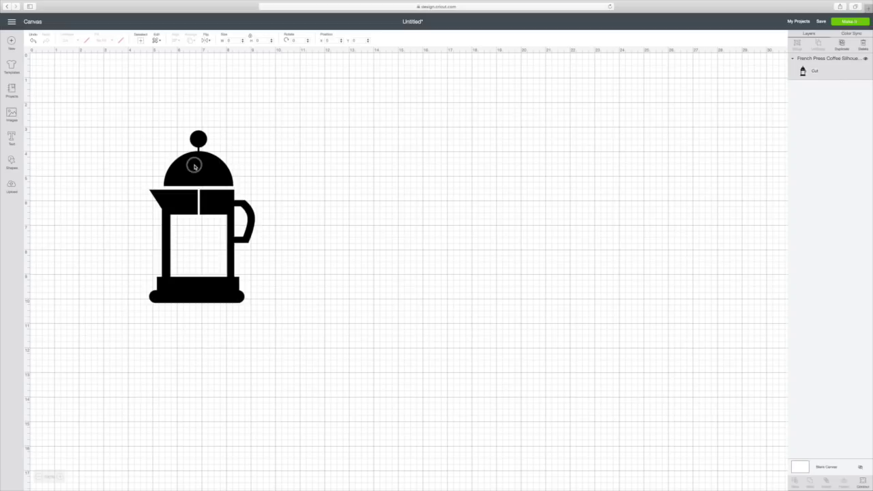
Change the material color of the French press silhouette to light blue
left_click(199, 164)
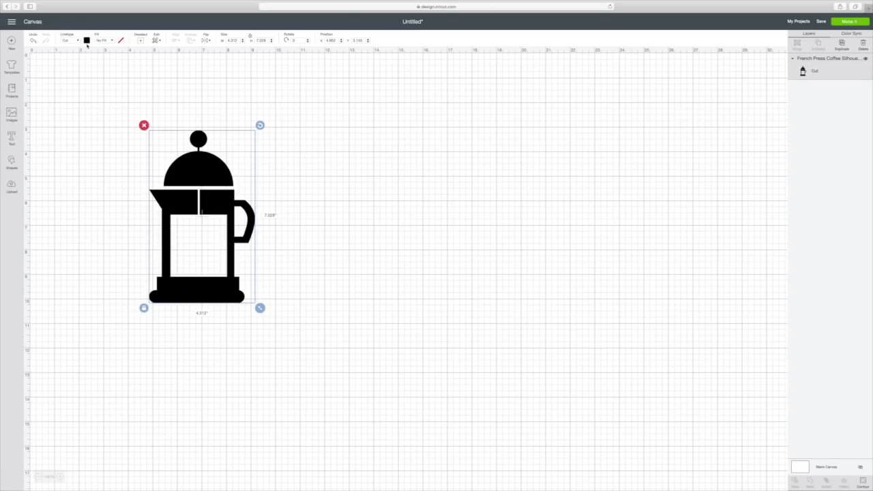
left_click(86, 40)
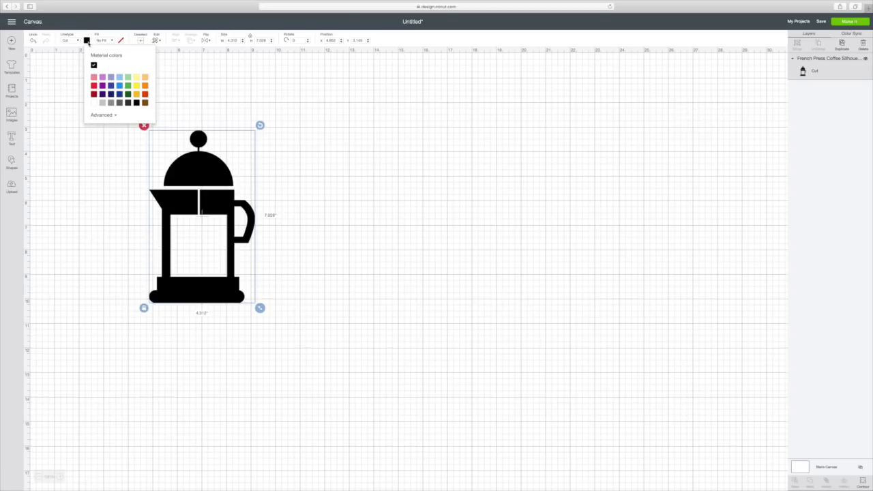
left_click(120, 78)
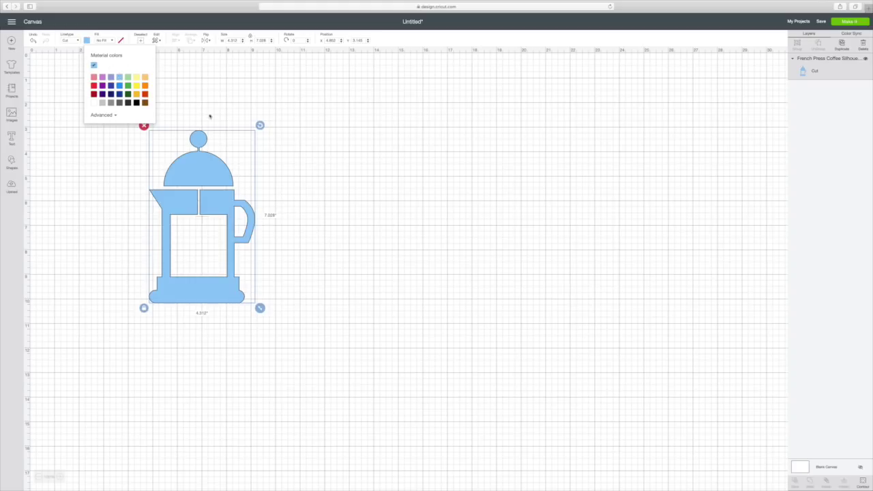
left_click(293, 169)
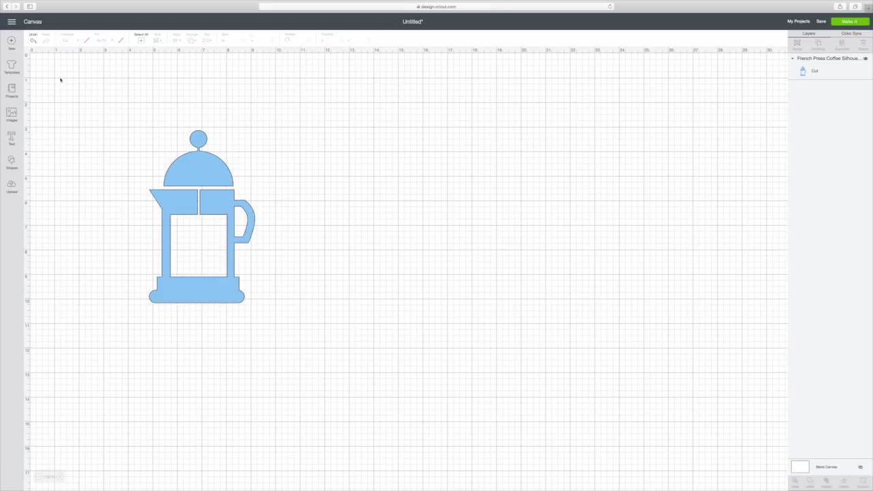
Add a text object reading "French Press", with each word on its own line
left_click(12, 139)
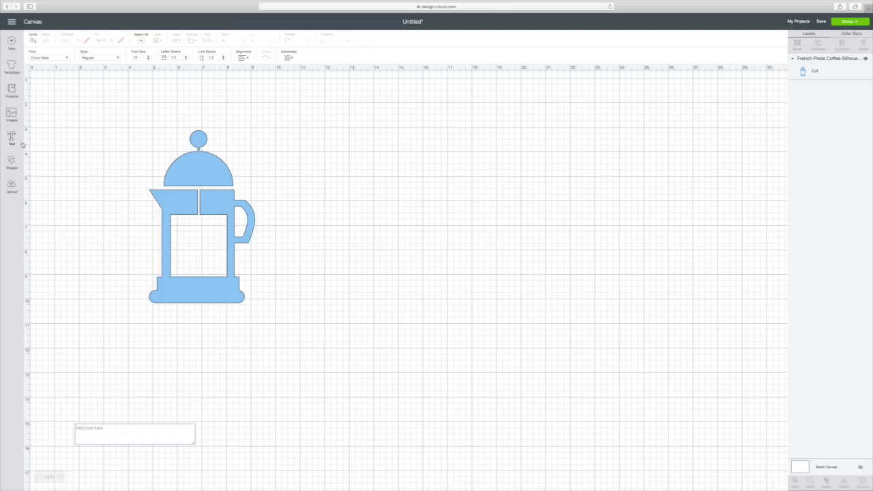
type("French")
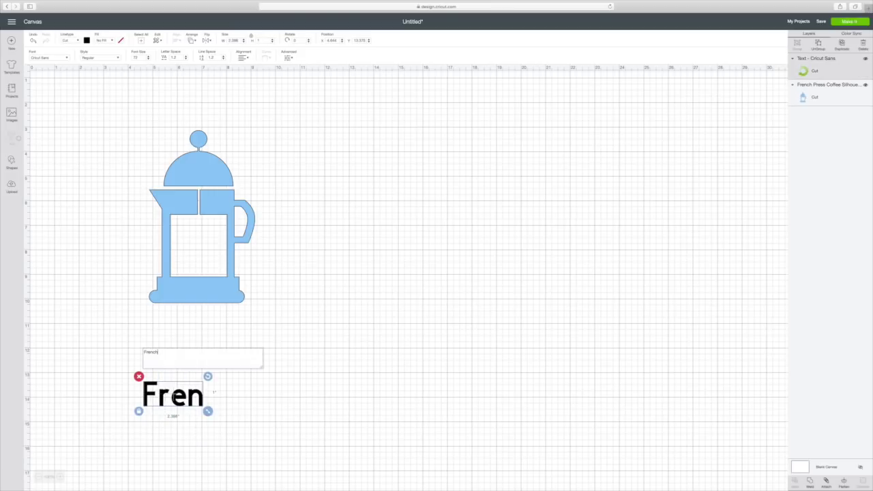
key("Return")
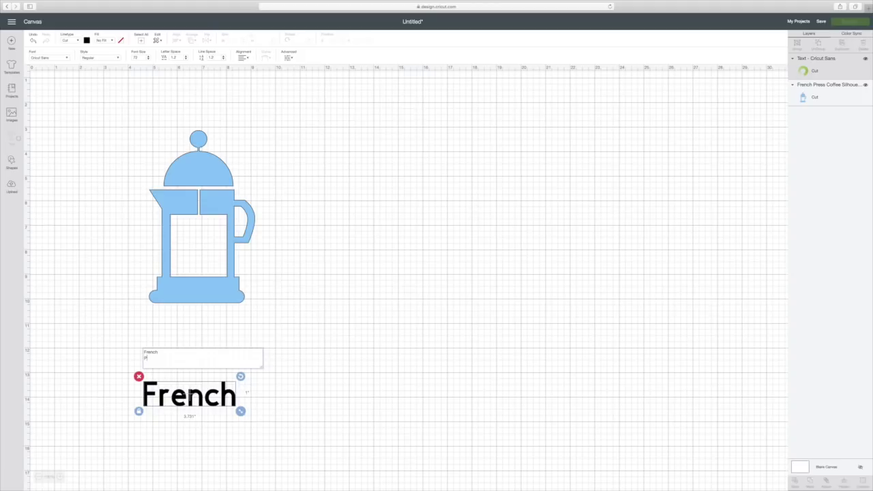
type("Press")
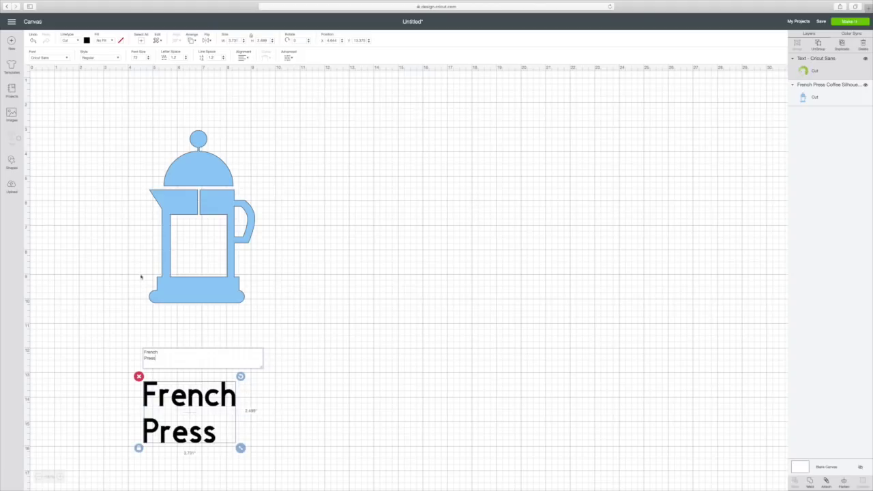
Shrink the text to about 2.1 by 1.4 inches and place it inside the blank window of the French press
left_click(215, 403)
left_click(230, 389)
left_click_drag(212, 394, 235, 323)
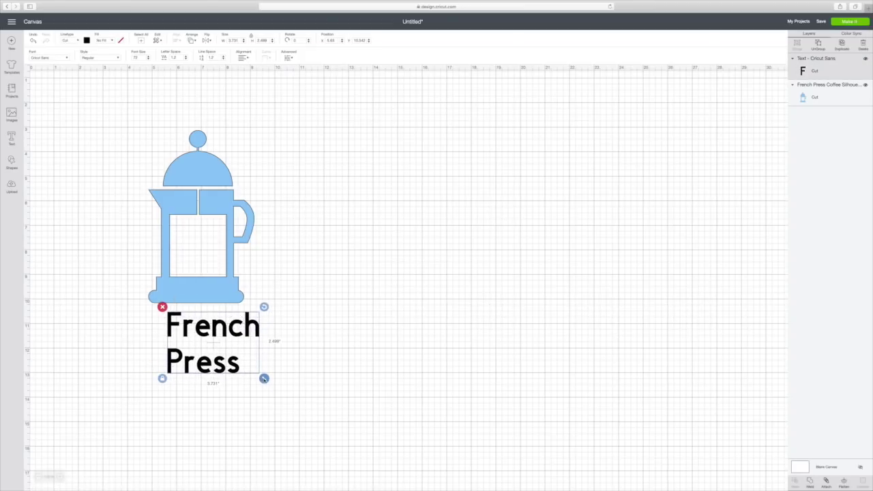
left_click_drag(264, 378, 244, 364)
left_click_drag(200, 331, 199, 240)
mouse_move(236, 277)
left_mouse_down()
mouse_move(199, 248)
mouse_move(228, 271)
left_mouse_up()
left_click_drag(193, 238, 195, 240)
left_click_drag(229, 272, 228, 270)
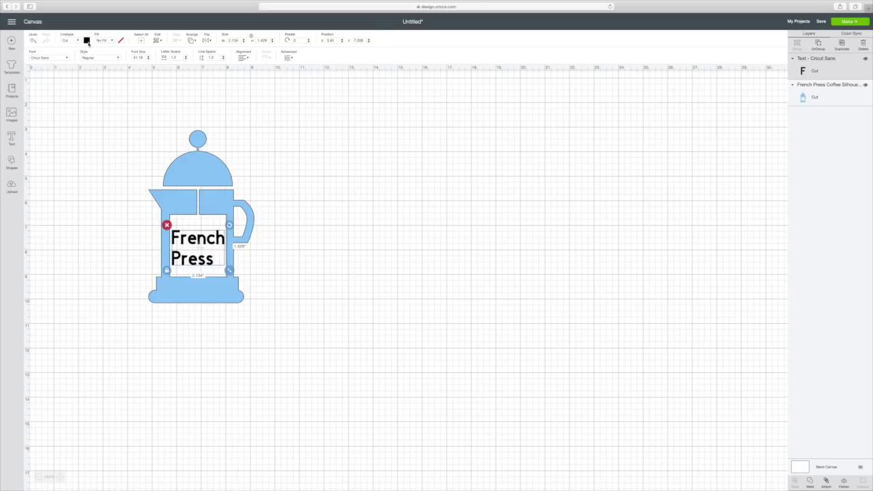
Change the material color of the "French Press" text to a medium blue, darker than the silhouette
left_click(88, 41)
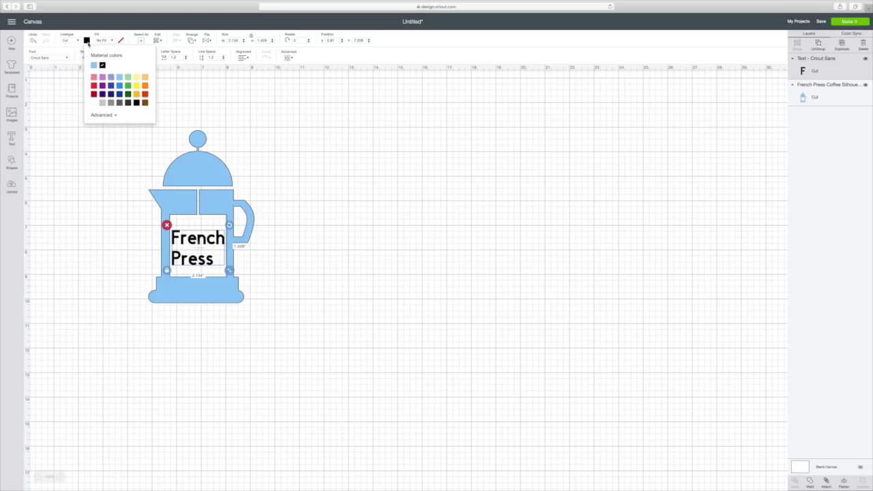
left_click(111, 87)
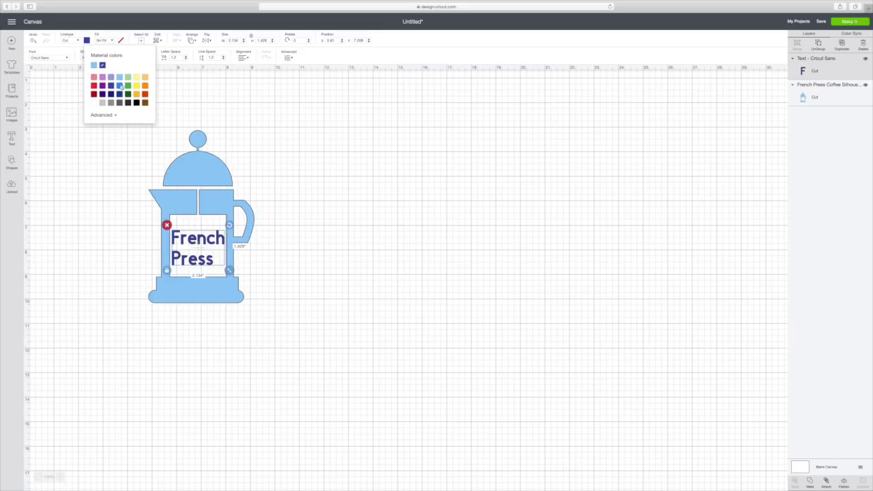
left_click(120, 85)
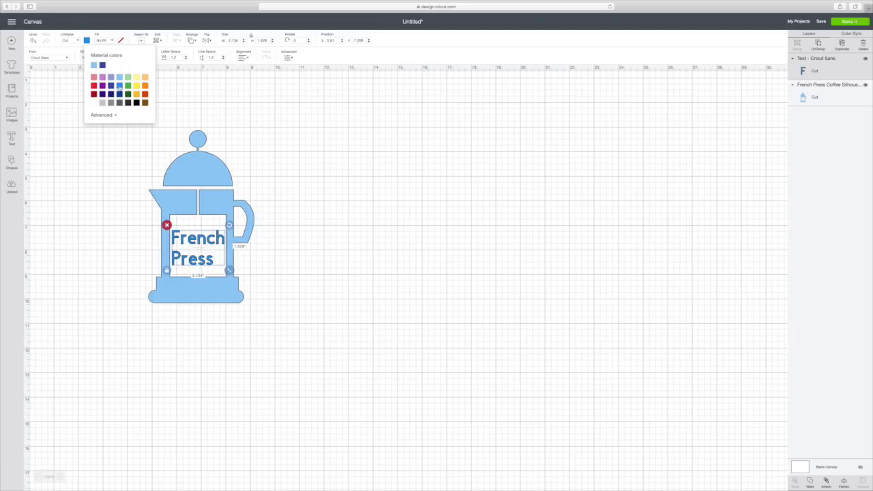
left_click(362, 234)
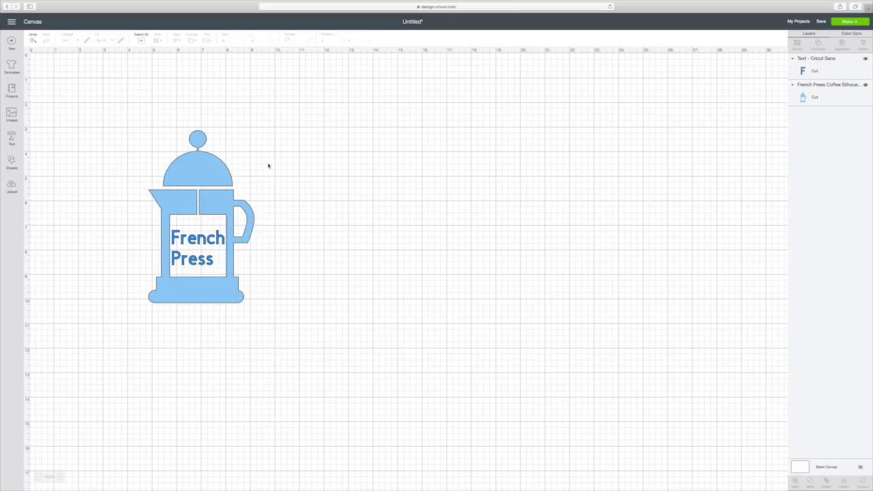
Group the French press silhouette with its text and move the group to about X 2.45, Y 1.62 inches
mouse_move(219, 171)
left_mouse_down()
mouse_move(236, 171)
mouse_move(217, 172)
left_mouse_up()
mouse_move(196, 238)
left_mouse_down()
mouse_move(229, 246)
mouse_move(198, 240)
left_mouse_up()
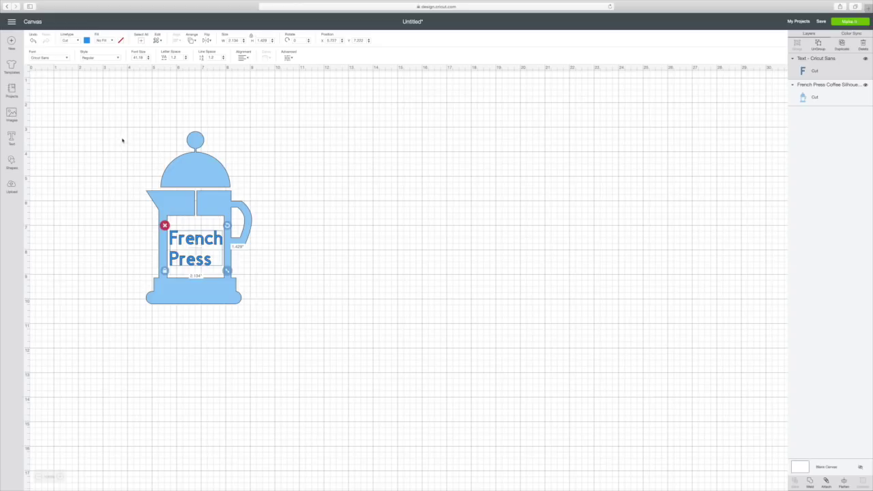
left_click_drag(109, 137, 302, 320)
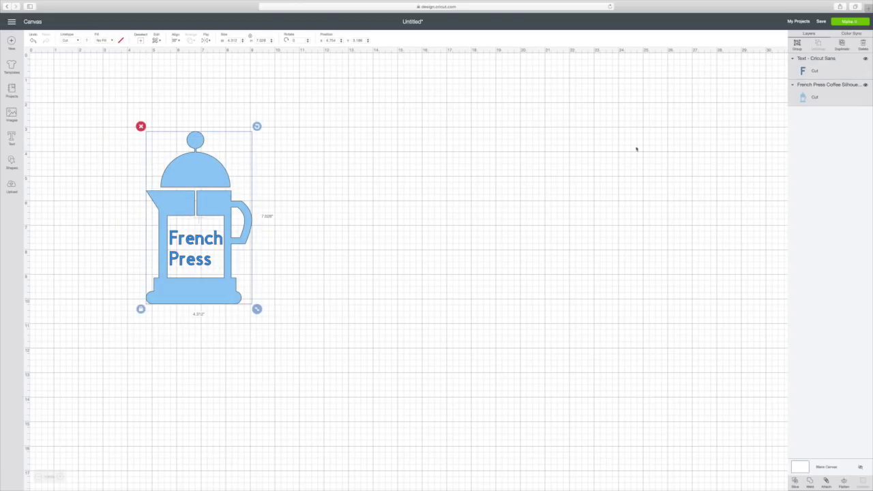
left_click(798, 45)
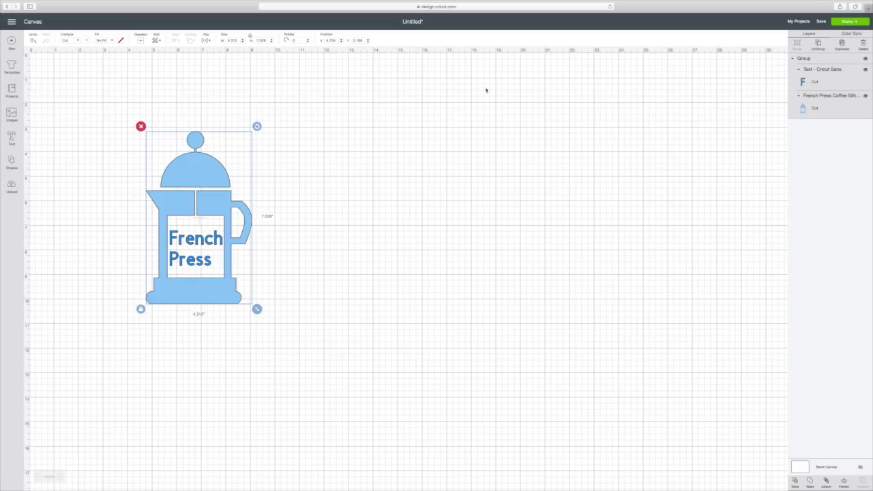
left_click_drag(209, 170, 152, 134)
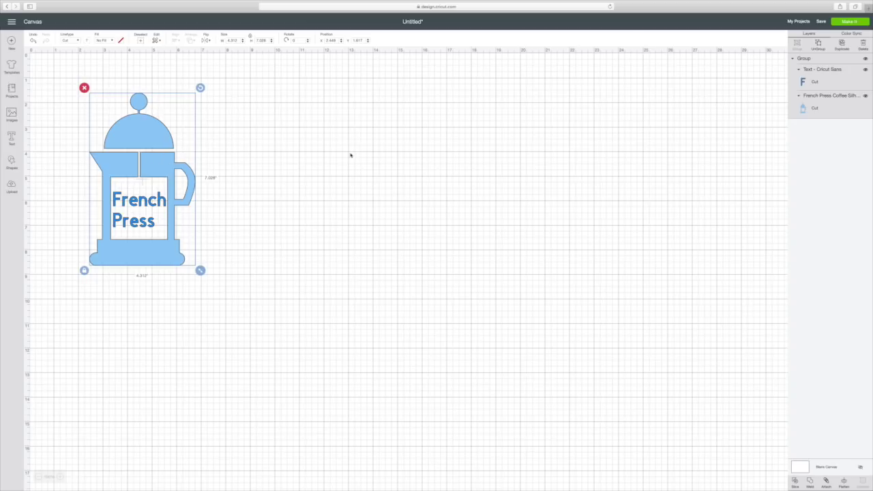
Preview how the grouped design is laid out on both cutting mats, then return to the canvas
left_click(850, 22)
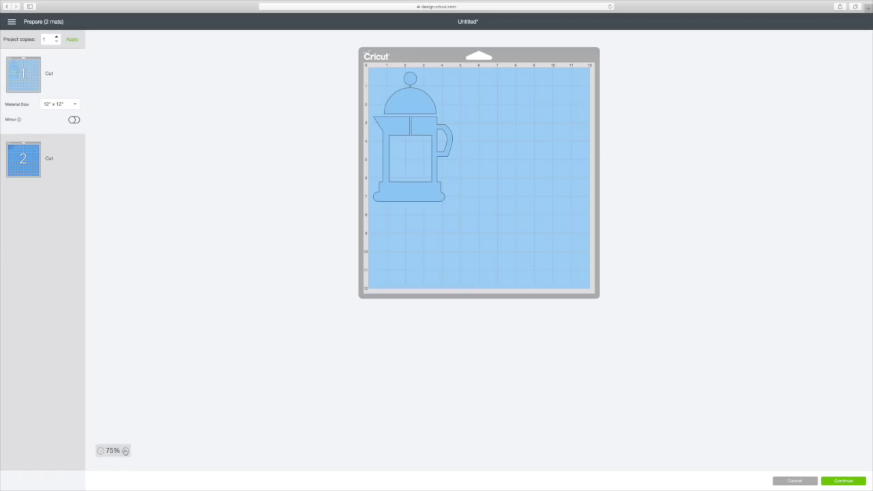
left_click(128, 451)
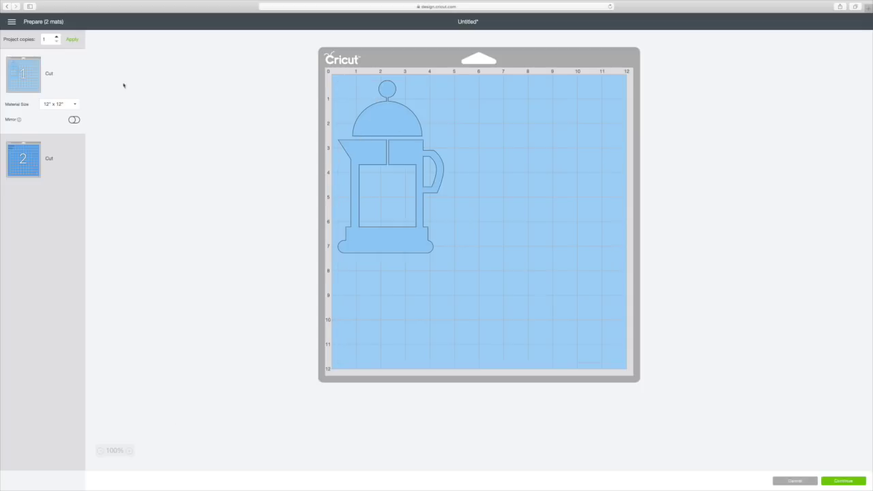
left_click(32, 154)
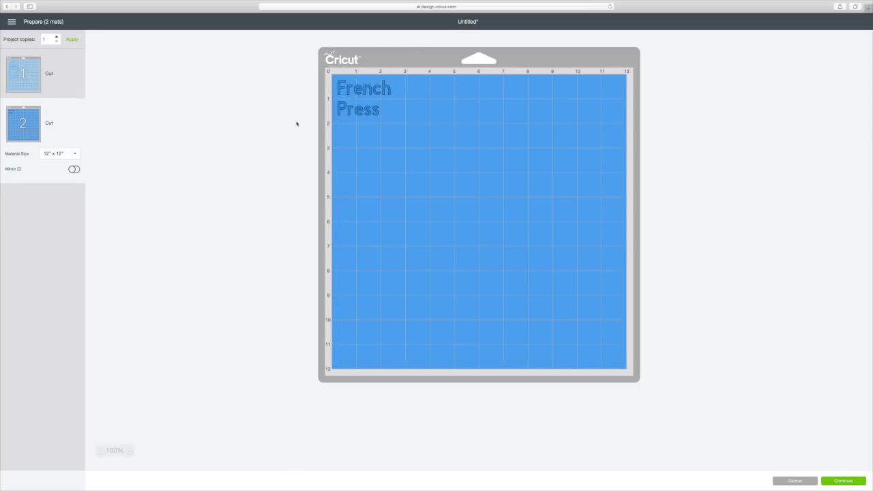
left_click(101, 451)
left_click(100, 451)
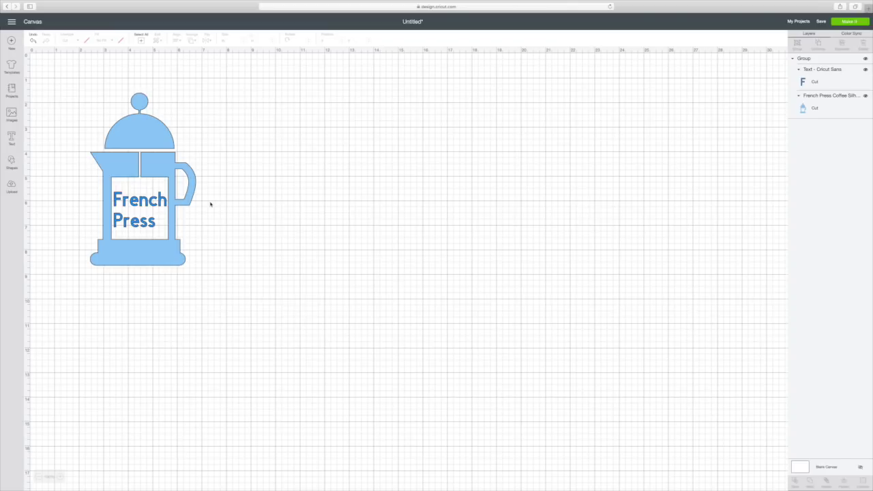
Attach the text to the French press silhouette so both cut together in their arranged positions
scroll(198, 177, "down", 1)
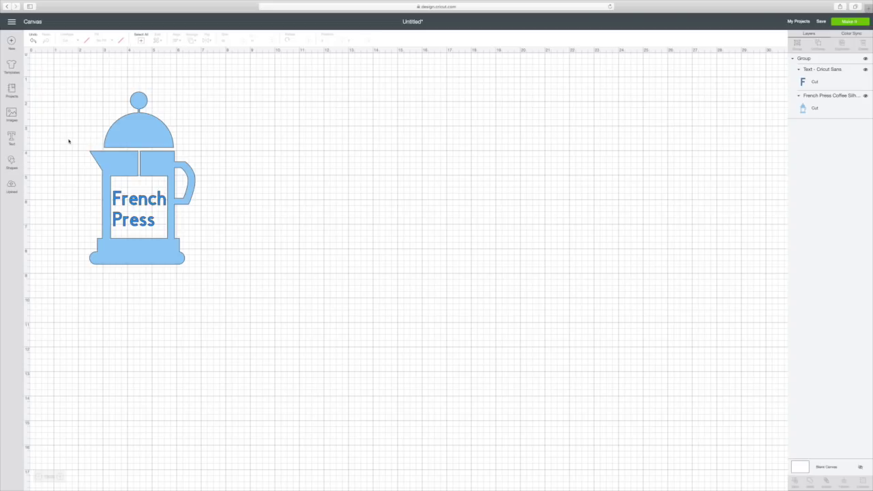
left_click_drag(71, 103, 236, 292)
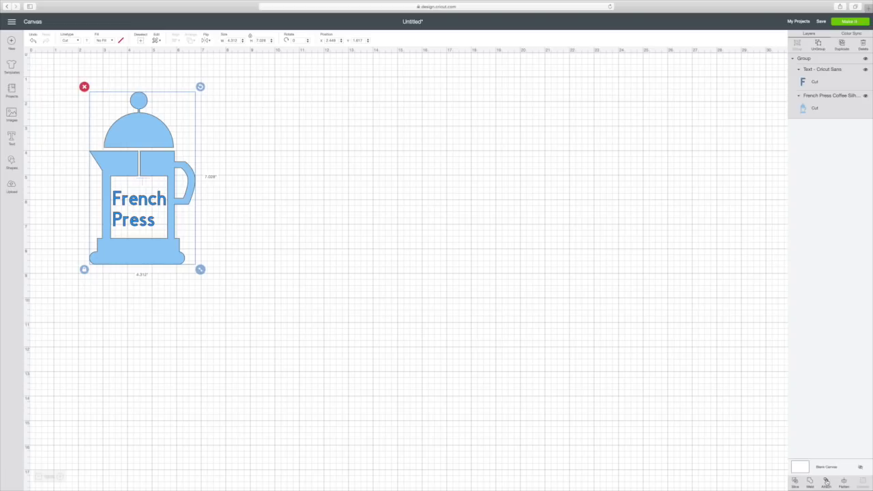
left_click(827, 482)
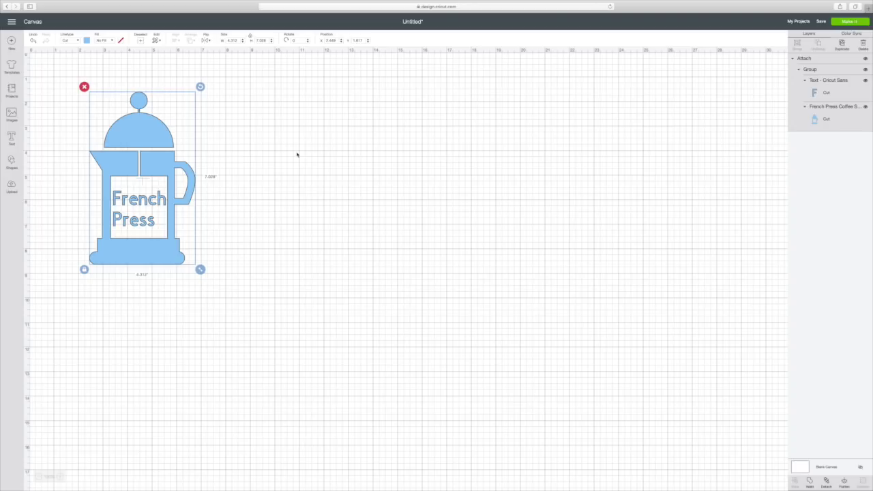
Move the attached French press design to about X 2.74, Y 1.88 inches and preview its mat layout before returning to the canvas
mouse_move(175, 112)
left_mouse_down()
mouse_move(309, 144)
mouse_move(183, 118)
left_mouse_up()
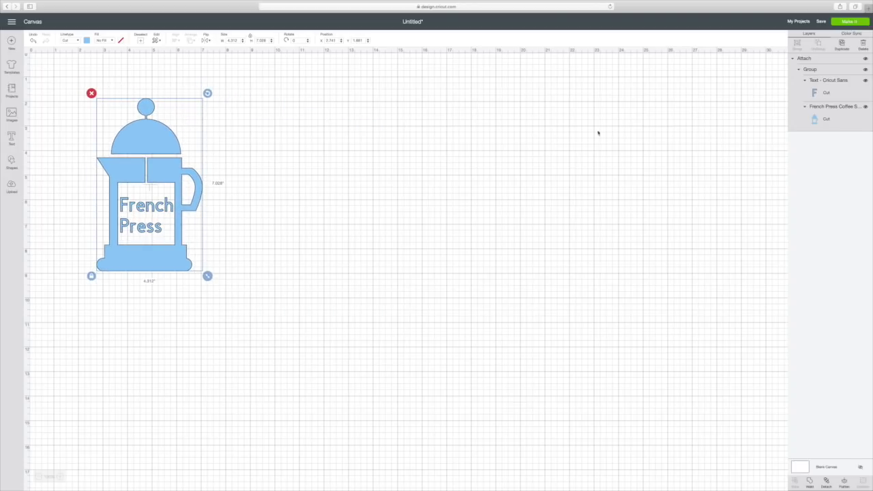
left_click(847, 23)
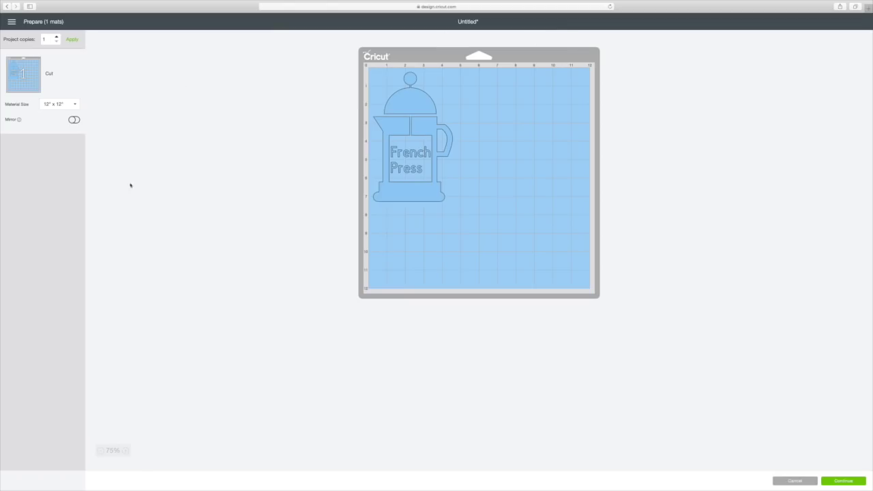
left_click(126, 450)
left_click(126, 450)
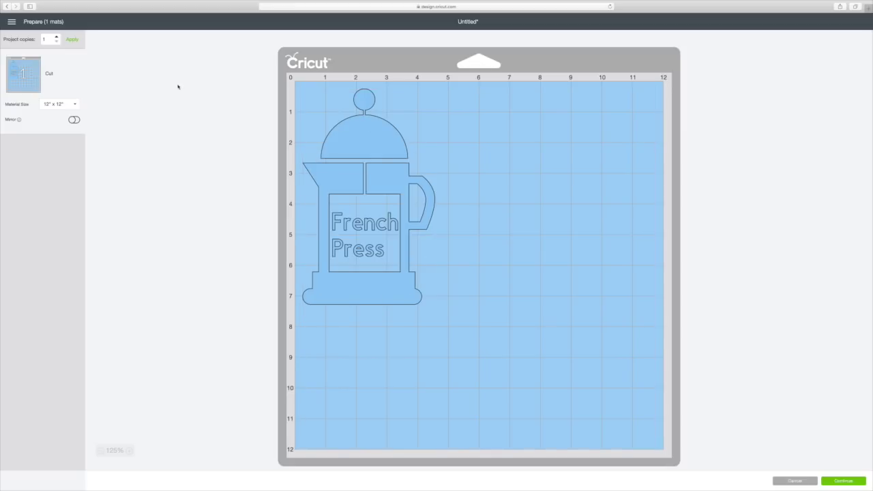
left_click(101, 451)
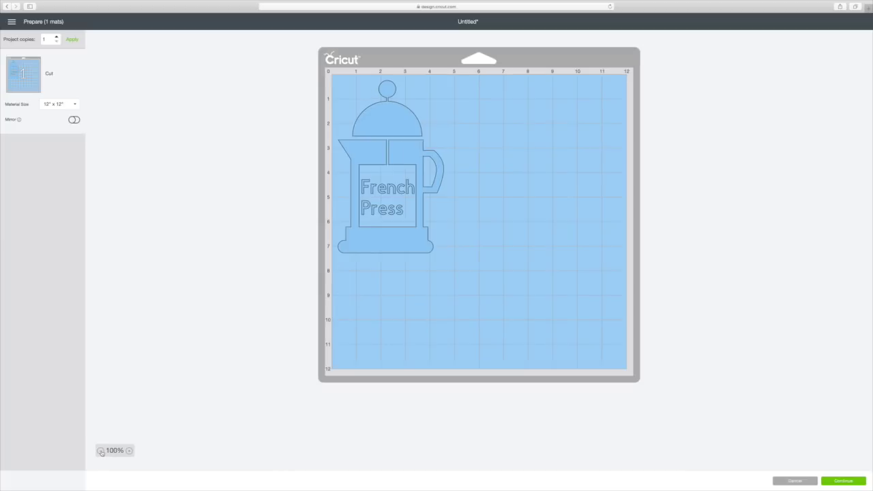
left_click(101, 451)
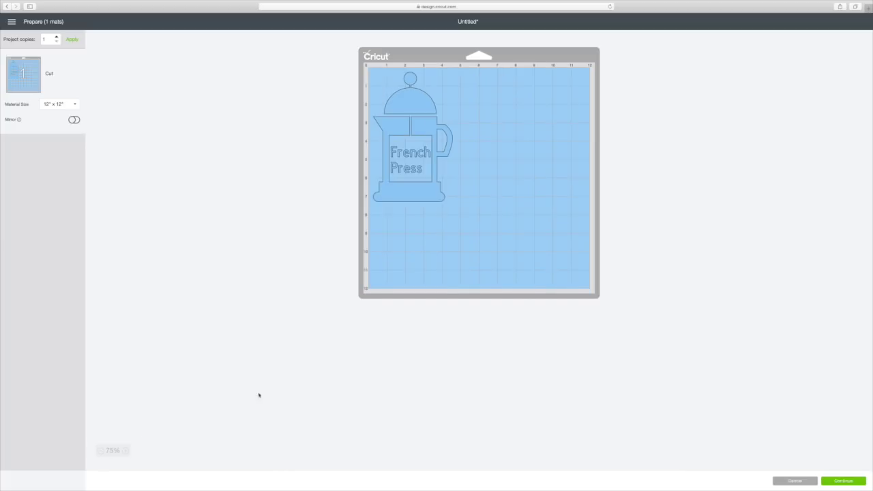
left_click(791, 481)
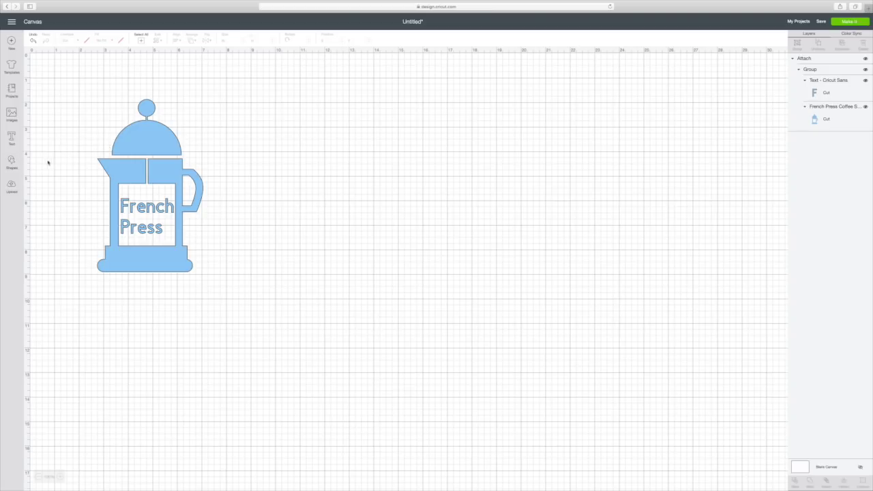
Add a heart shape in the empty area beside the French press and enlarge it to about 4.48 by 4.24 inches
left_click(12, 162)
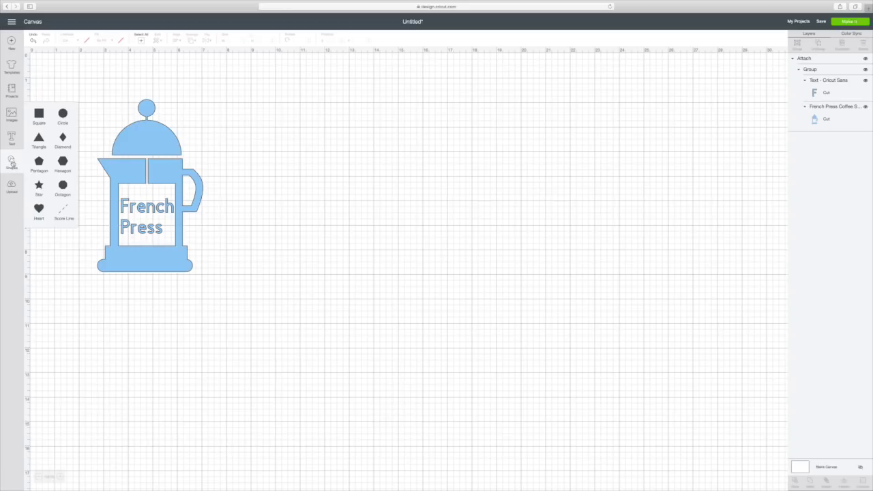
left_click(41, 212)
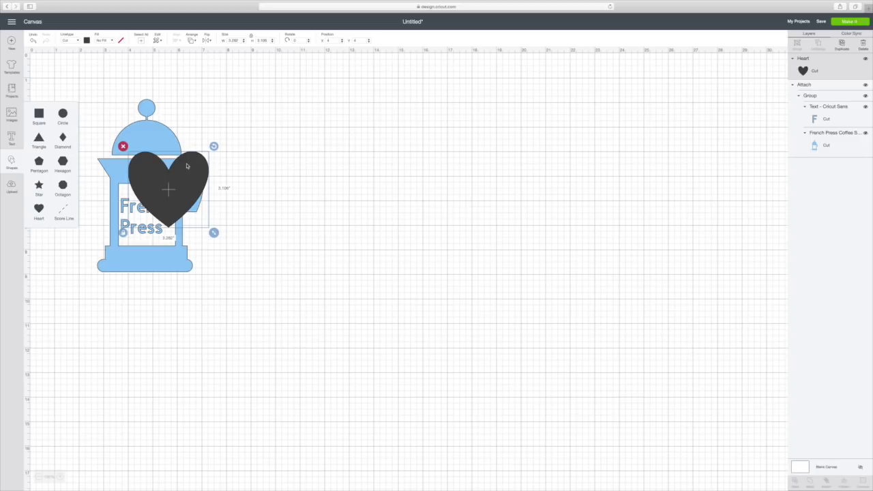
left_click(203, 171)
left_click_drag(203, 170, 386, 175)
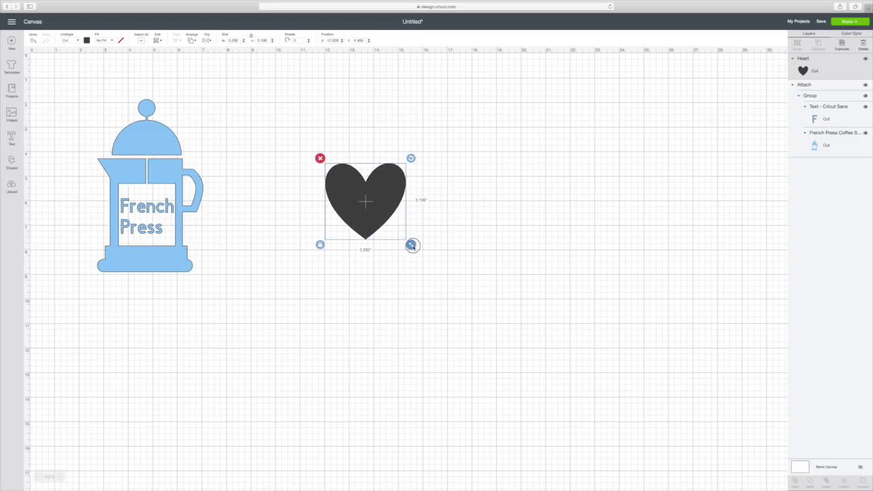
left_click_drag(409, 244, 441, 288)
Shrink the attached French press design slightly to about 4.18 by 6.81 inches
left_click(292, 211)
left_click(191, 144)
left_click(224, 149)
left_click(198, 265)
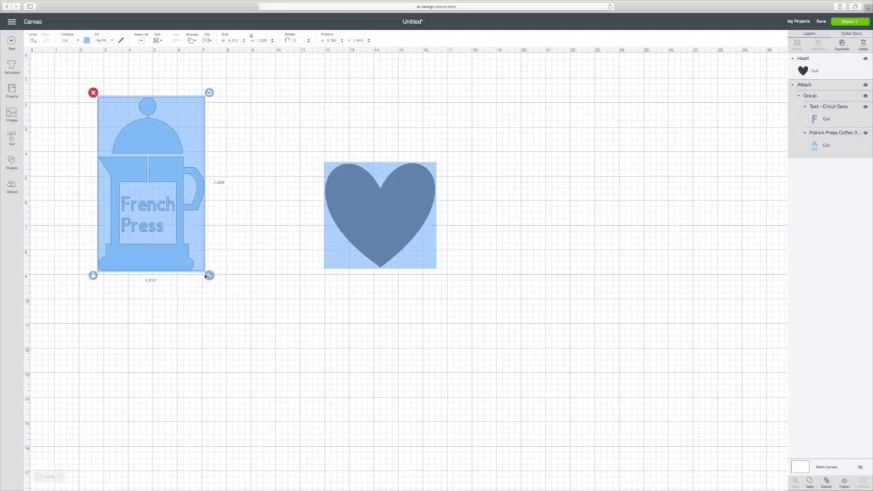
left_click_drag(204, 271, 202, 267)
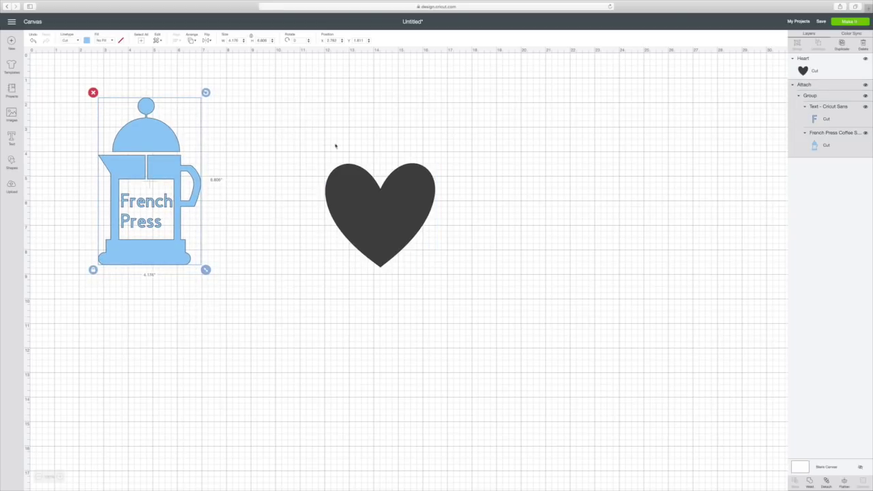
Change the heart's material color to light purple
left_click(361, 211)
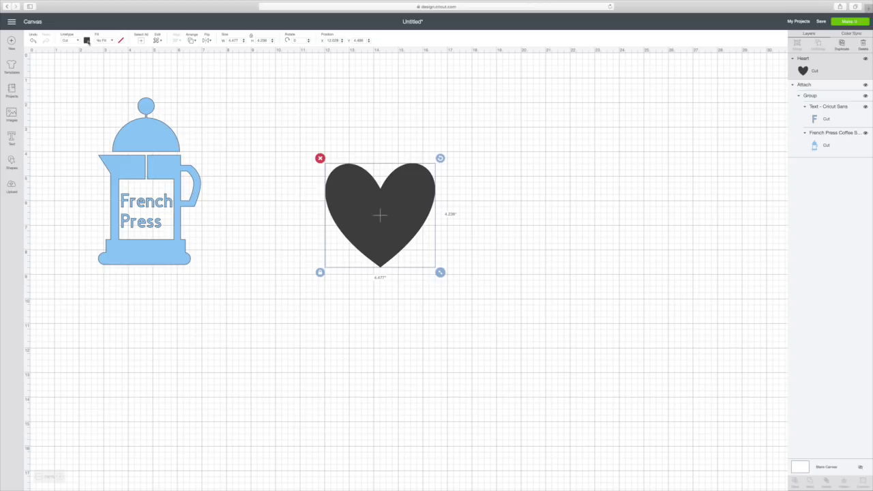
left_click(87, 41)
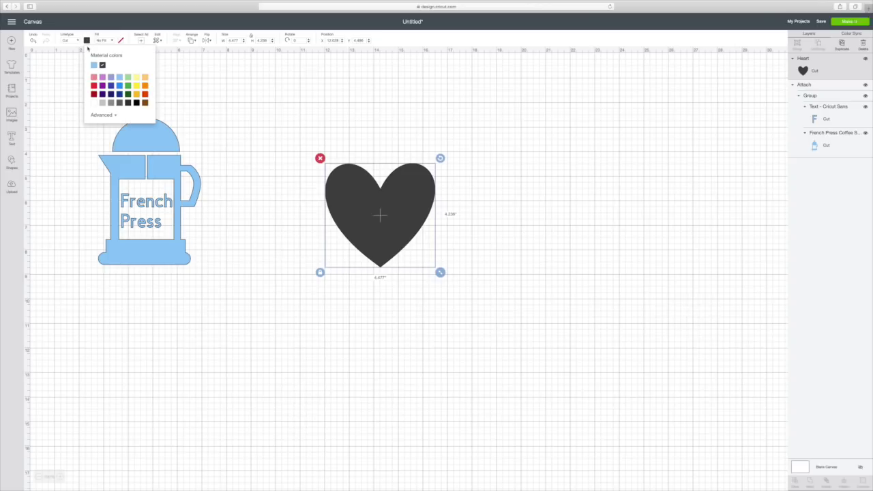
left_click(102, 78)
left_click(410, 147)
Duplicate the purple heart three times to make four hearts
left_click_drag(305, 143, 489, 285)
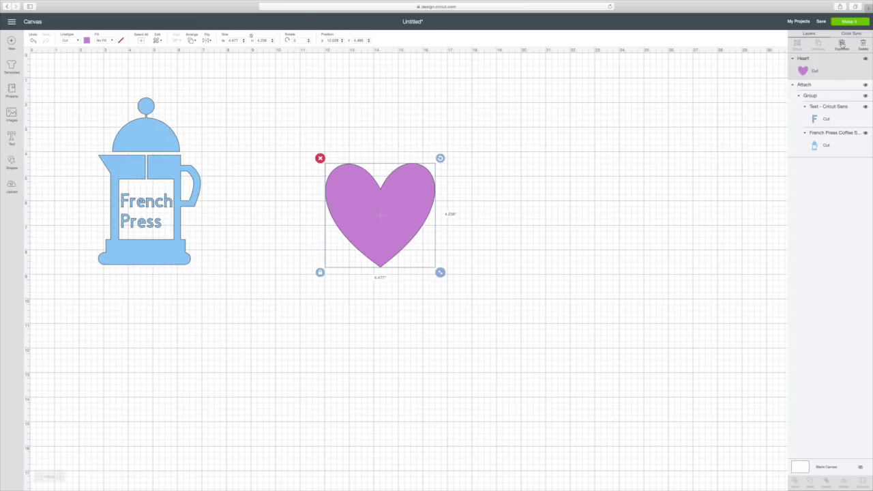
left_click(843, 43)
left_click(843, 44)
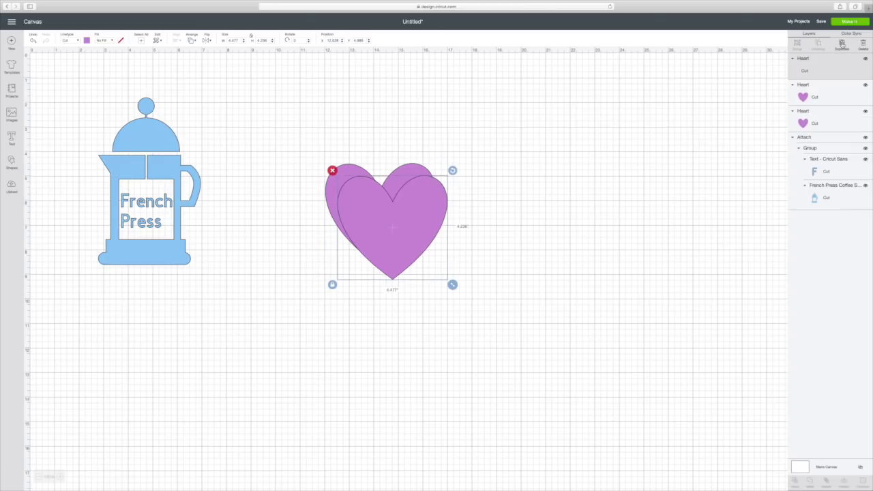
left_click(843, 44)
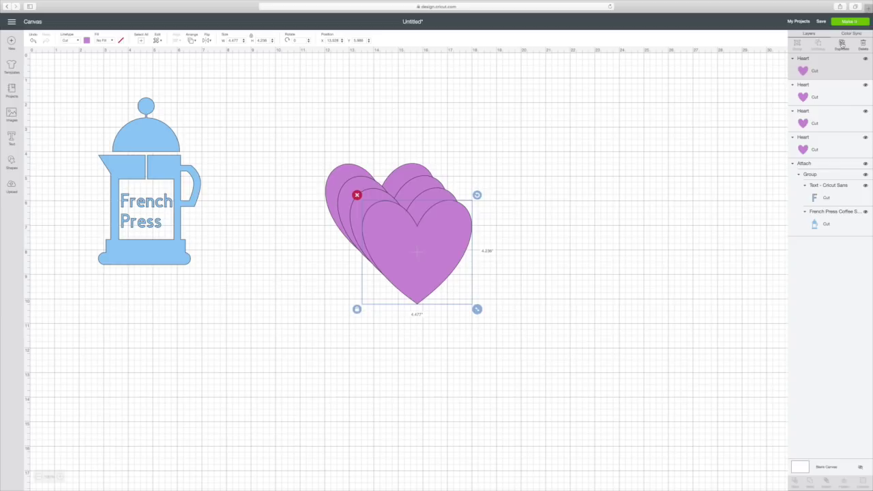
Spread the four purple hearts into a horizontal row so that each one slightly overlaps its neighbour
left_click_drag(456, 254, 577, 245)
left_click_drag(435, 226, 559, 230)
left_click_drag(409, 205, 486, 204)
left_click_drag(343, 197, 315, 176)
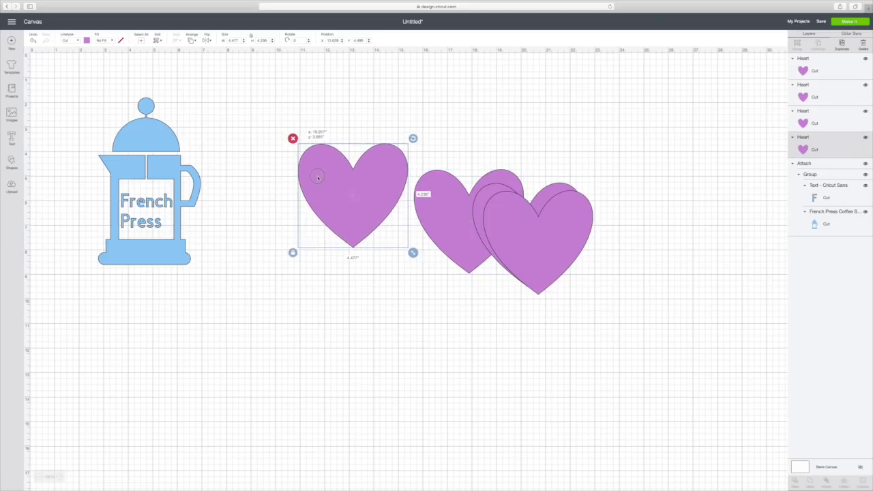
left_click_drag(441, 209, 417, 183)
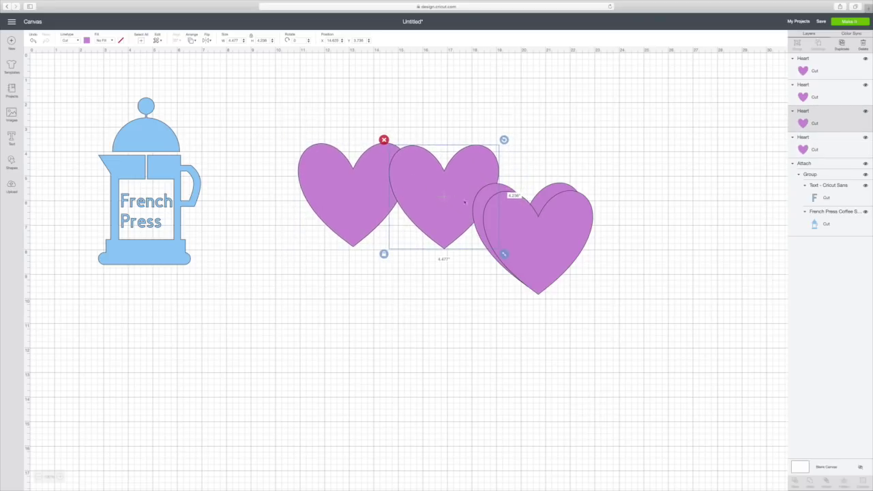
left_click_drag(513, 223, 604, 202)
left_click_drag(505, 228, 514, 192)
left_click_drag(617, 224, 625, 202)
left_click_drag(355, 178, 359, 181)
left_click(516, 190)
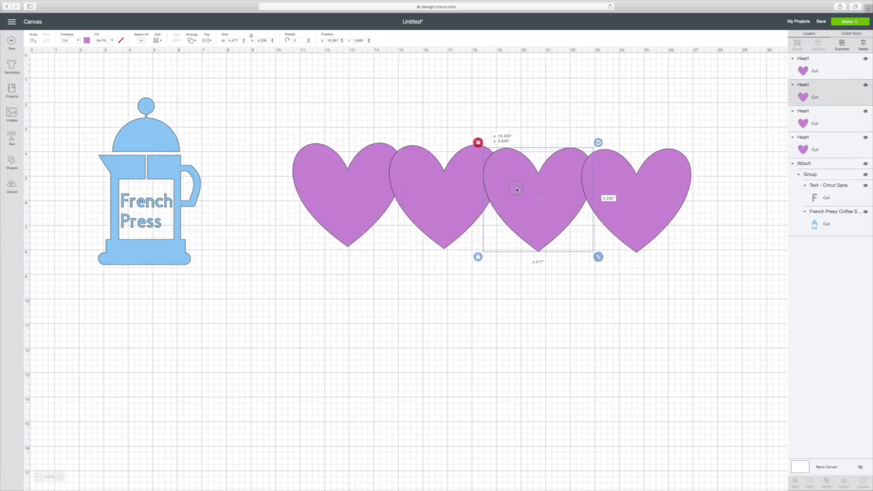
left_click(597, 185)
left_click_drag(598, 185, 599, 183)
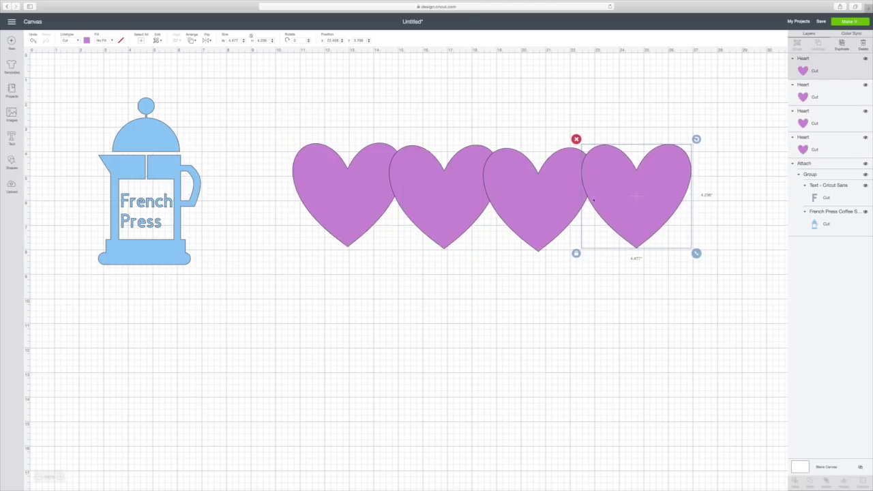
left_click(532, 277)
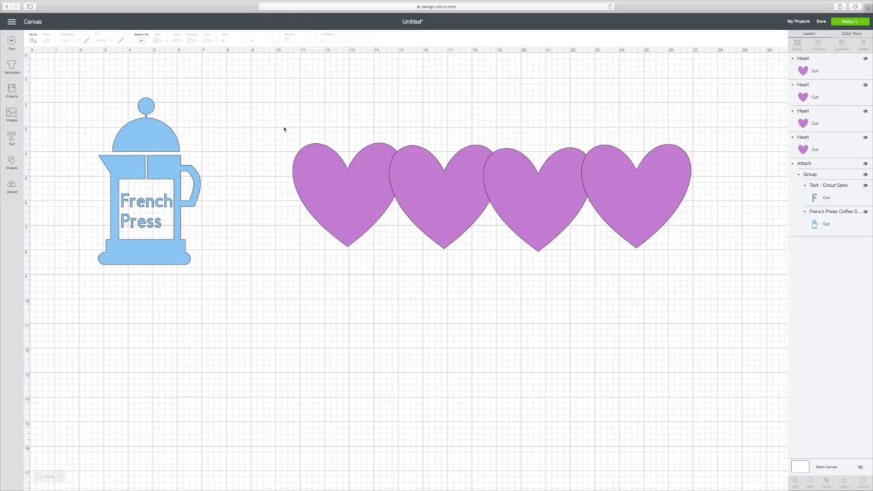
Align all four hearts along their bottom edges
left_click_drag(283, 126, 631, 265)
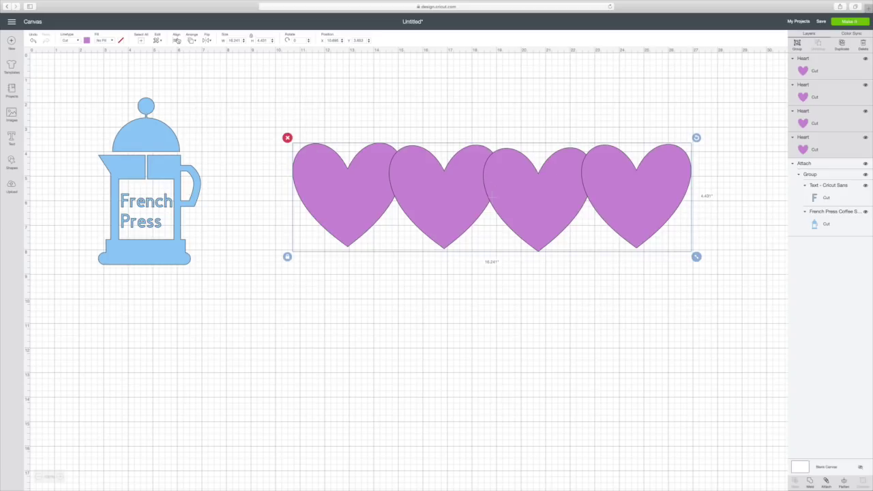
left_click(178, 41)
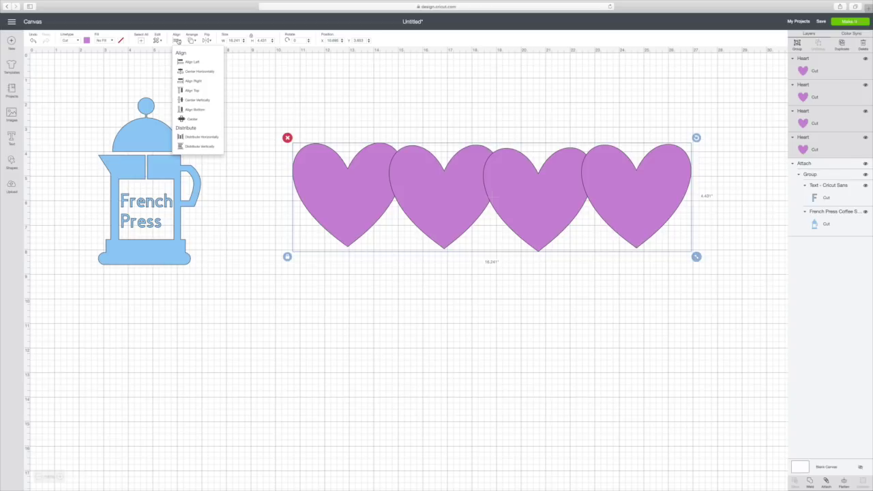
left_click(196, 110)
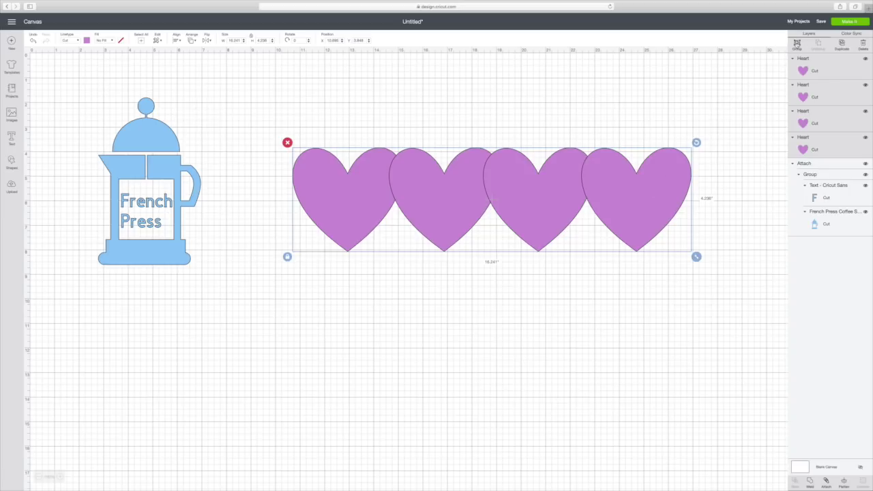
Group the four hearts and move the row up to about X 10.8, Y 2.7 inches
left_click(797, 44)
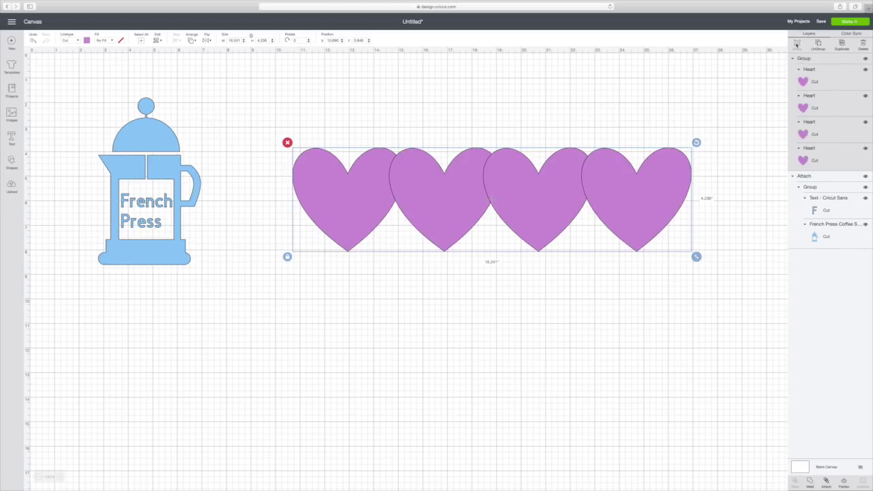
left_click_drag(535, 180, 536, 153)
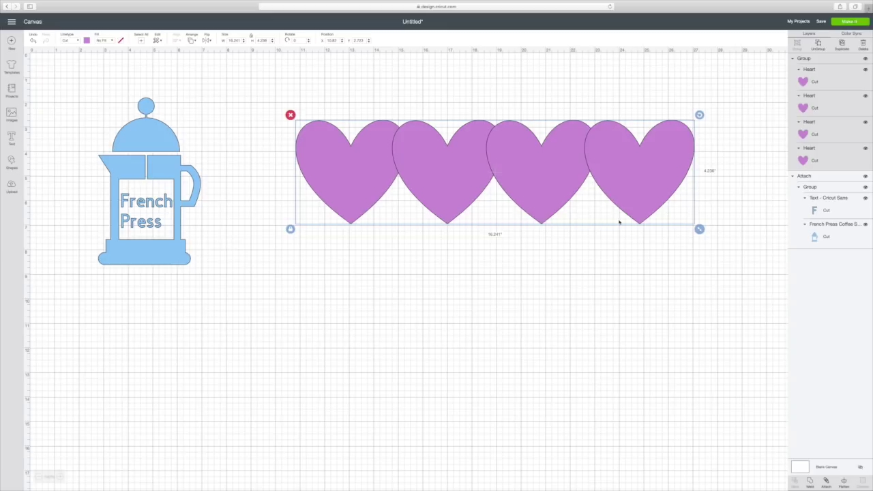
Preview how the grouped hearts are laid out on the purple cutting mat, then return to the canvas
left_click(850, 21)
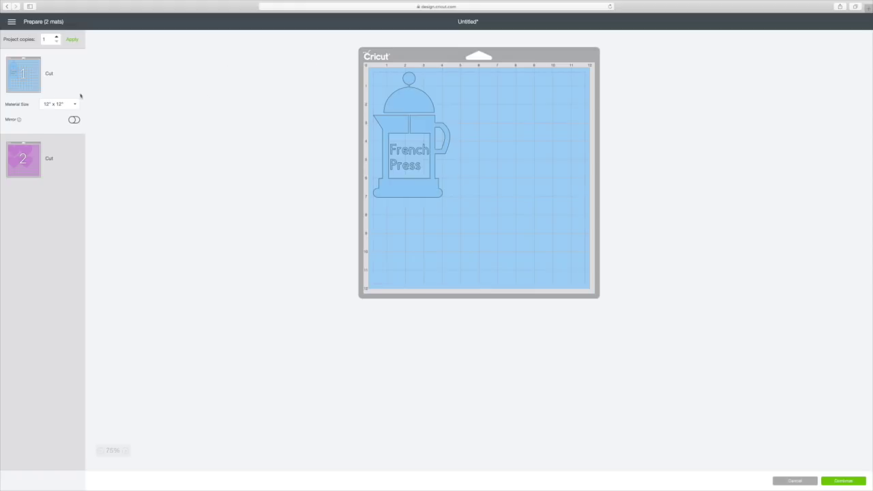
left_click(32, 153)
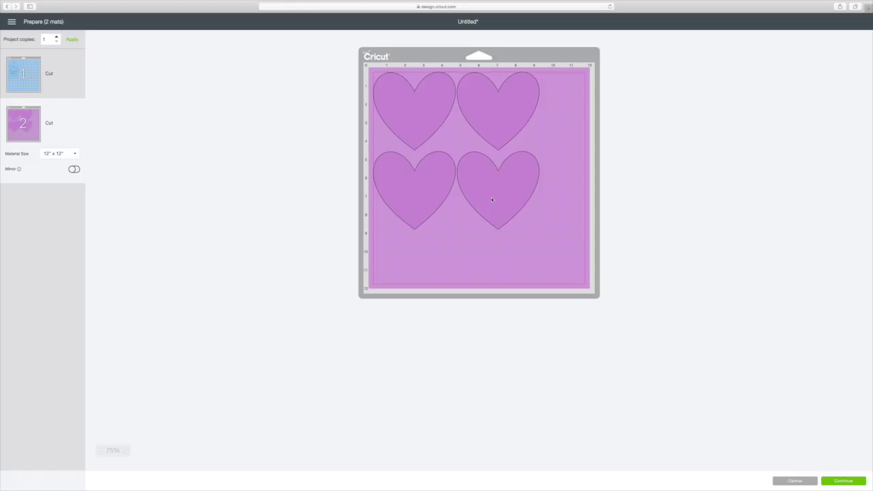
left_click(794, 481)
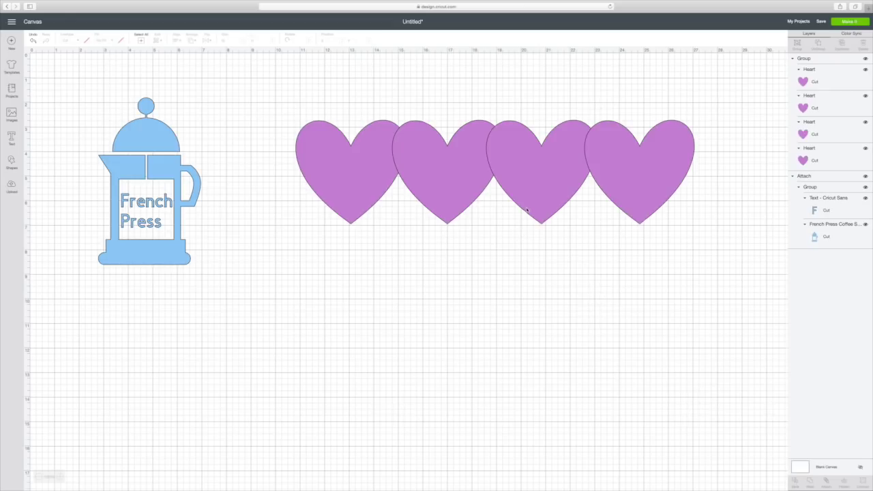
Attach the grouped hearts to one another so their overlapping row arrangement is kept for cutting
left_click_drag(286, 107, 732, 285)
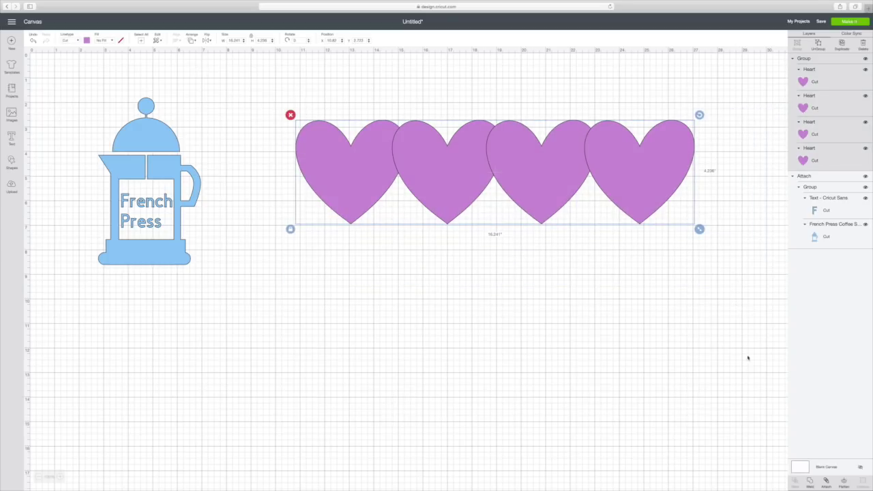
left_click(826, 482)
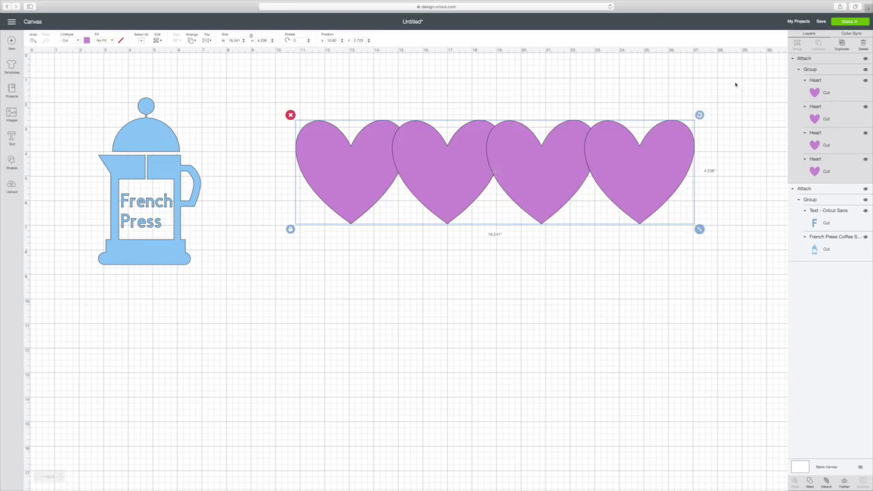
Preview the layout of the attached hearts on the purple cutting mat, then return to the canvas
left_click(847, 24)
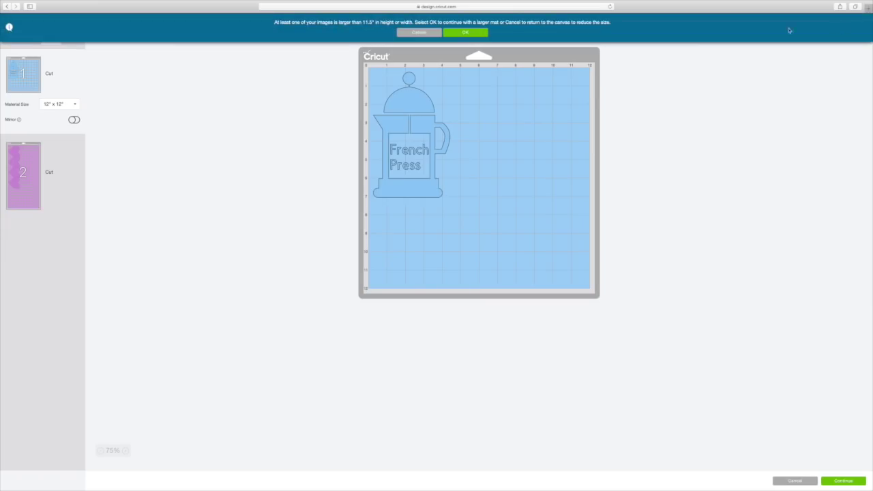
left_click(42, 154)
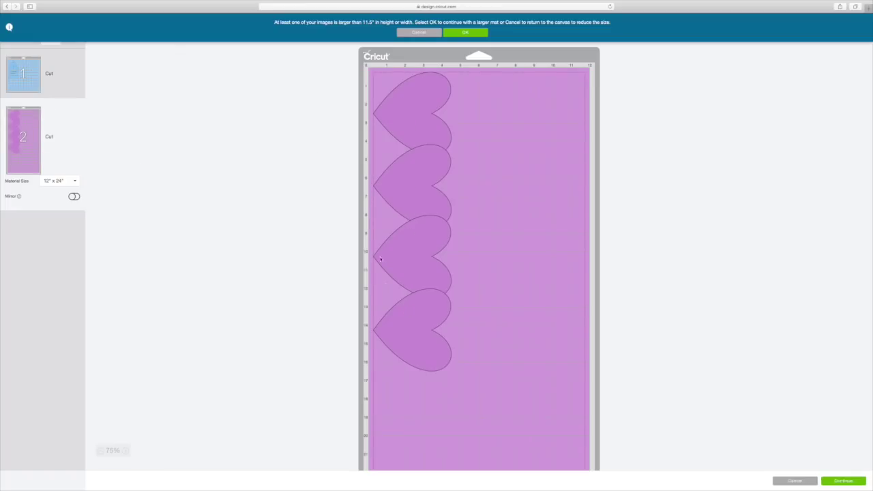
left_click(790, 482)
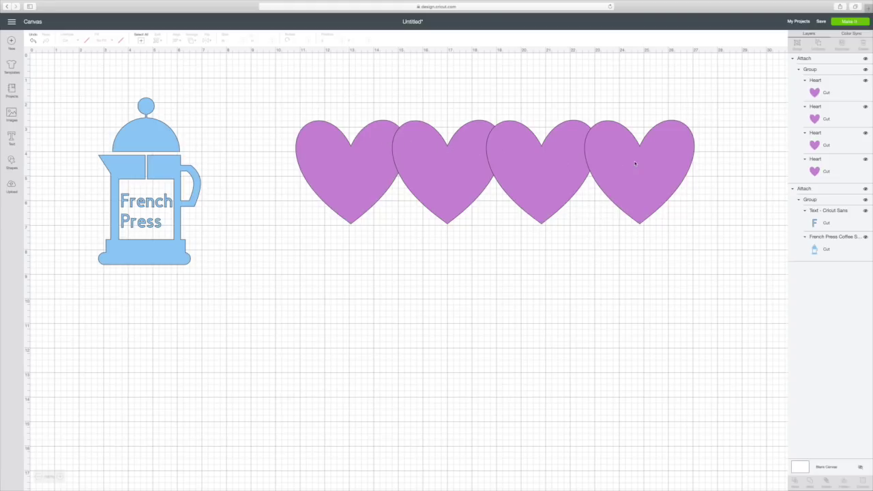
Weld the row of four overlapping hearts into a single shape
left_click_drag(289, 116, 655, 239)
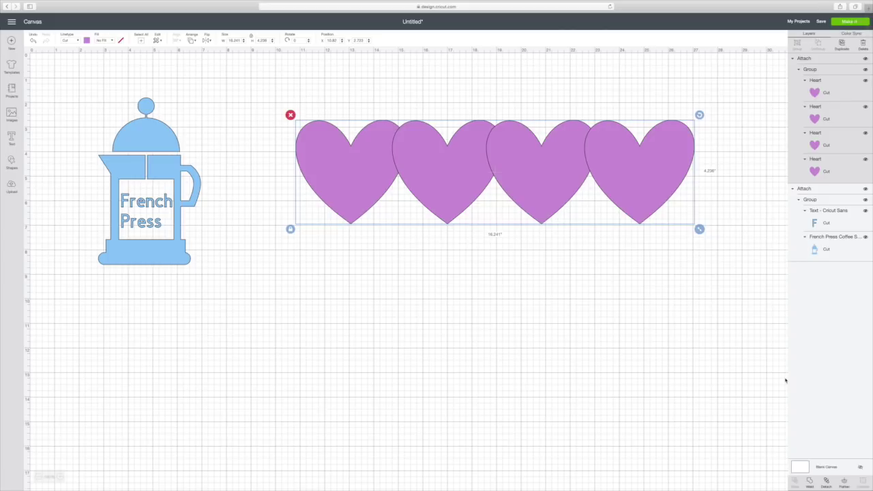
left_click(810, 482)
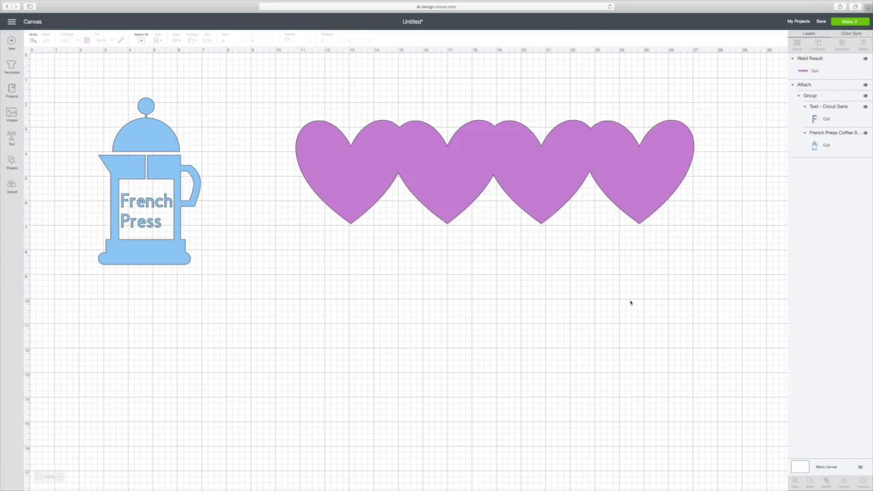